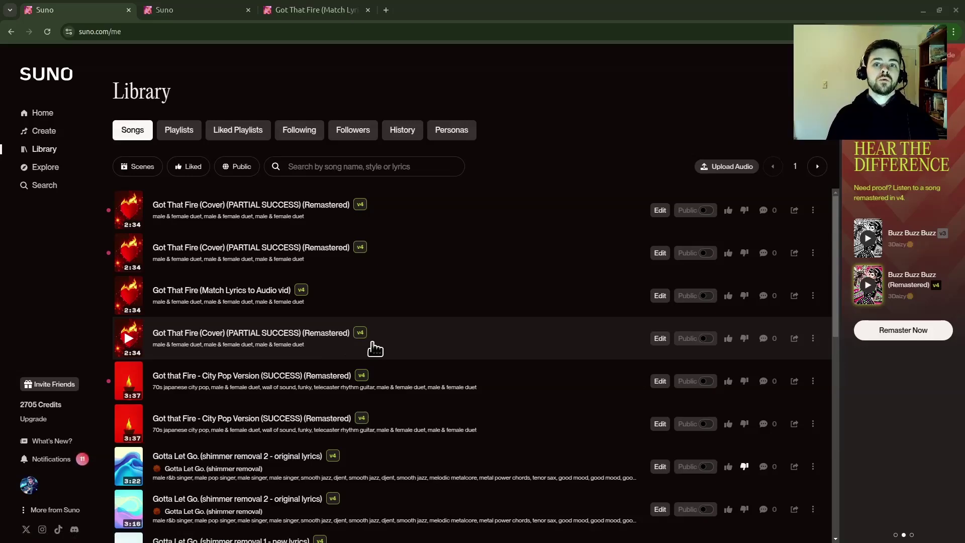
- Open the Got That Fire song's details from its actions menu, then close them unsaved
left_click(324, 11)
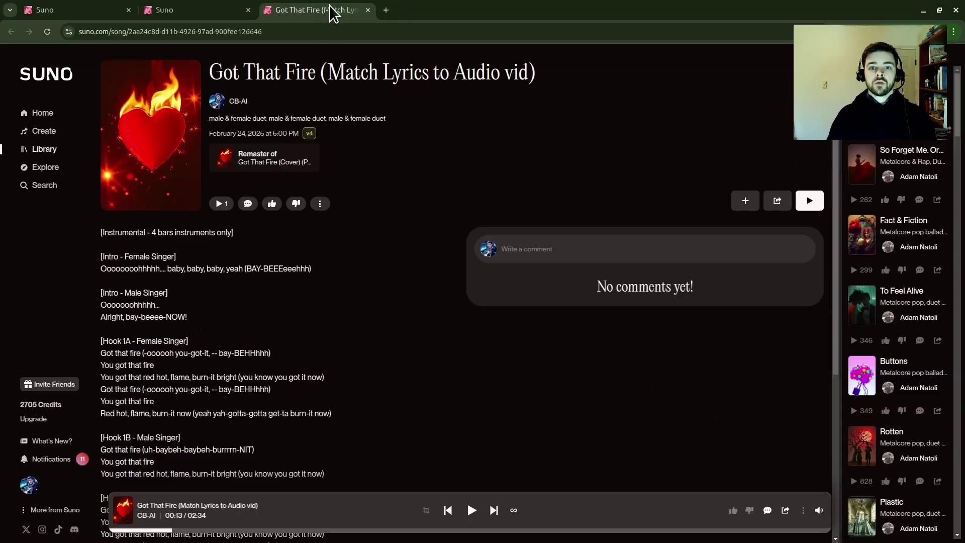
left_click(321, 204)
mouse_move(317, 241)
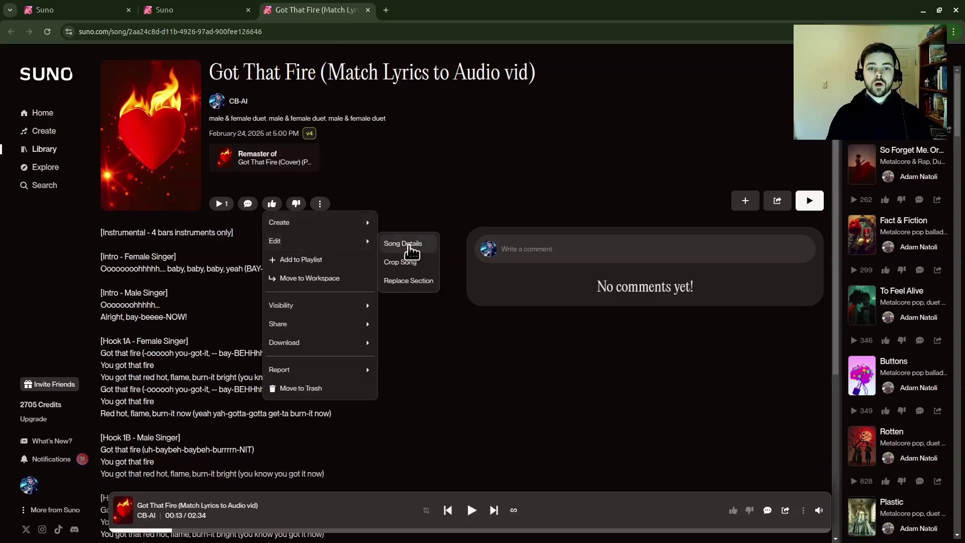
left_click(414, 193)
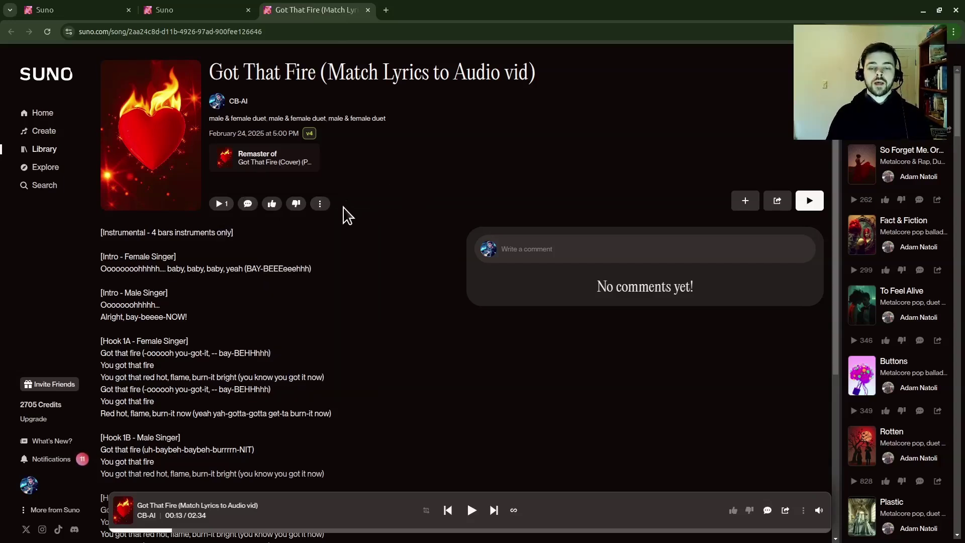
left_click(325, 208)
mouse_move(317, 240)
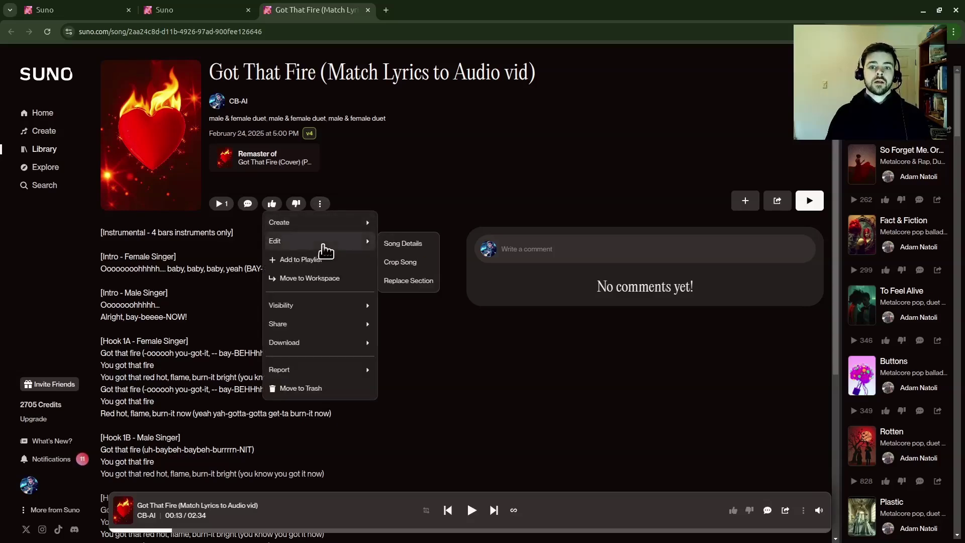
left_click(393, 249)
scroll(458, 353, "down", 2)
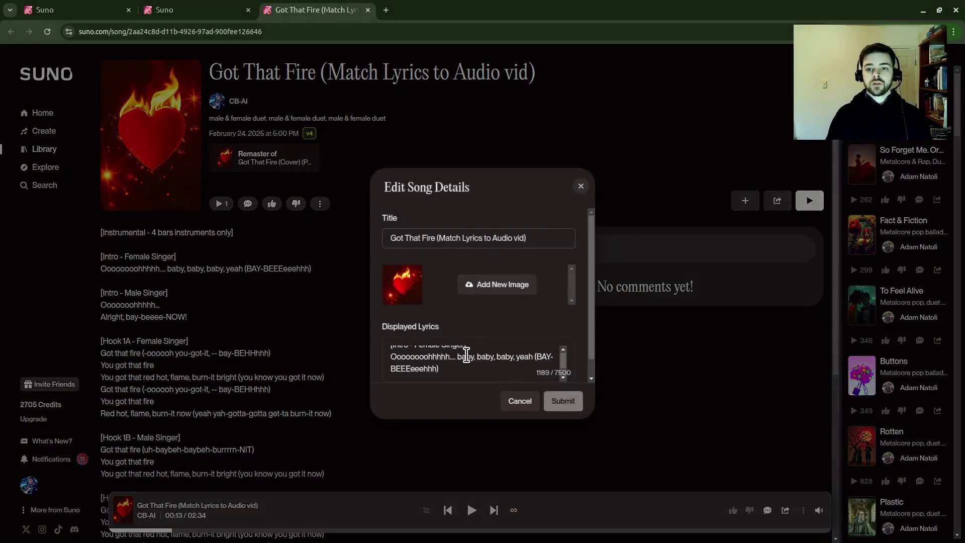
scroll(457, 350, "up", 1)
scroll(458, 351, "up", 1)
scroll(460, 355, "down", 2)
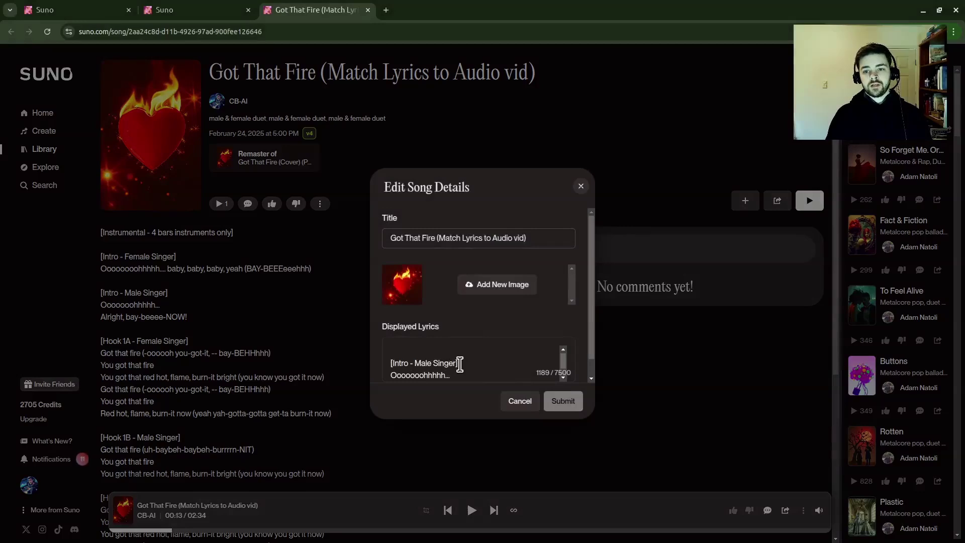
scroll(461, 364, "down", 2)
scroll(556, 272, "down", 1)
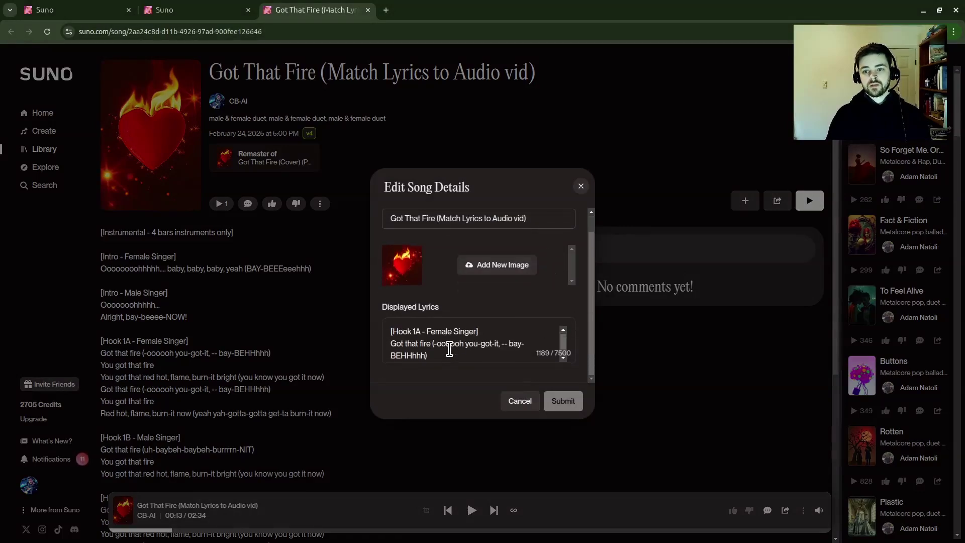
scroll(448, 336, "down", 1)
scroll(457, 338, "up", 3)
scroll(457, 338, "up", 1)
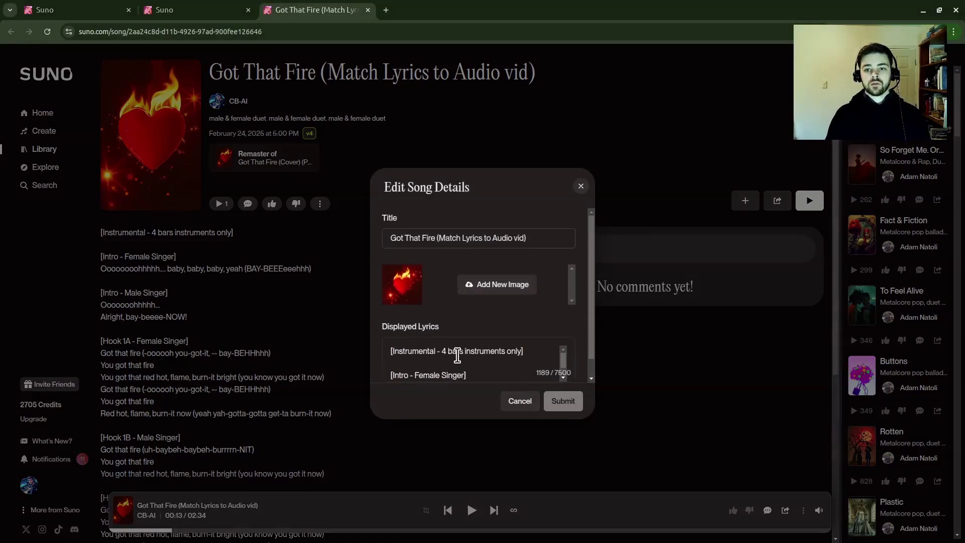
scroll(457, 355, "down", 1)
left_click(456, 363)
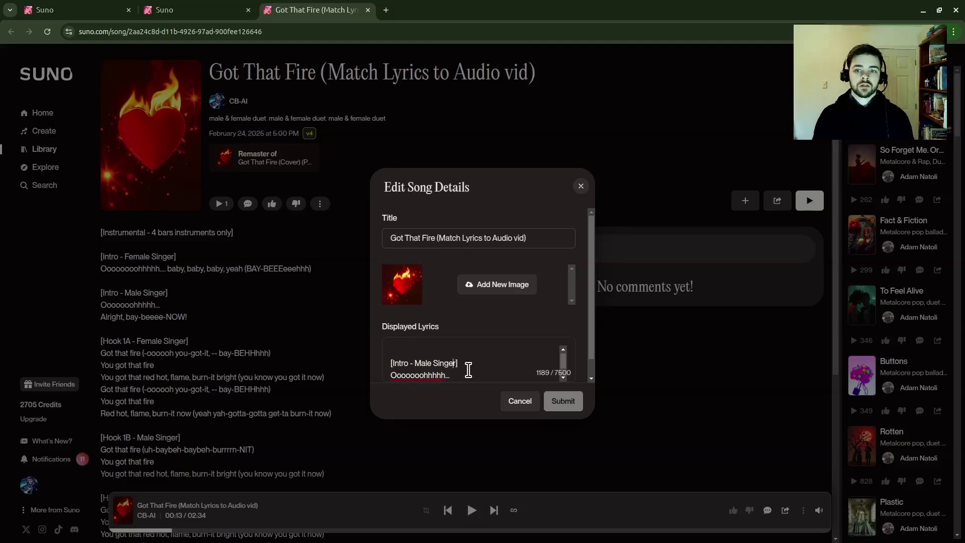
left_click(522, 403)
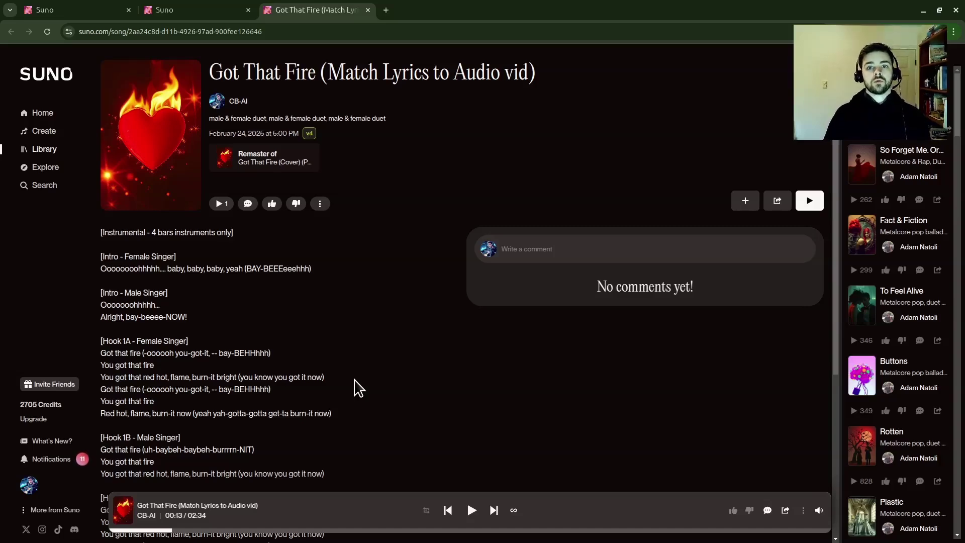
- Open Got That Fire (Match Lyrics to Audio vid) in the editor from the workspace list
left_click(69, 9)
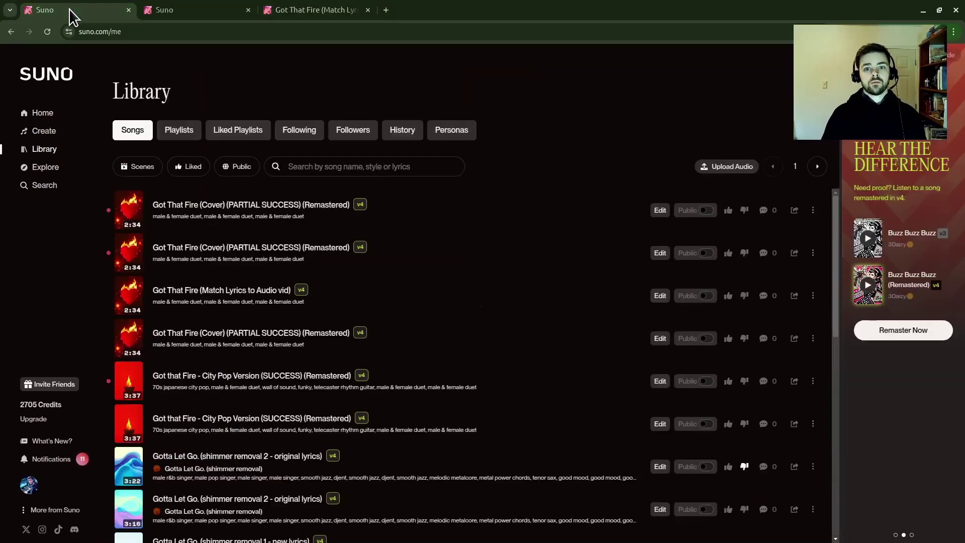
left_click(189, 11)
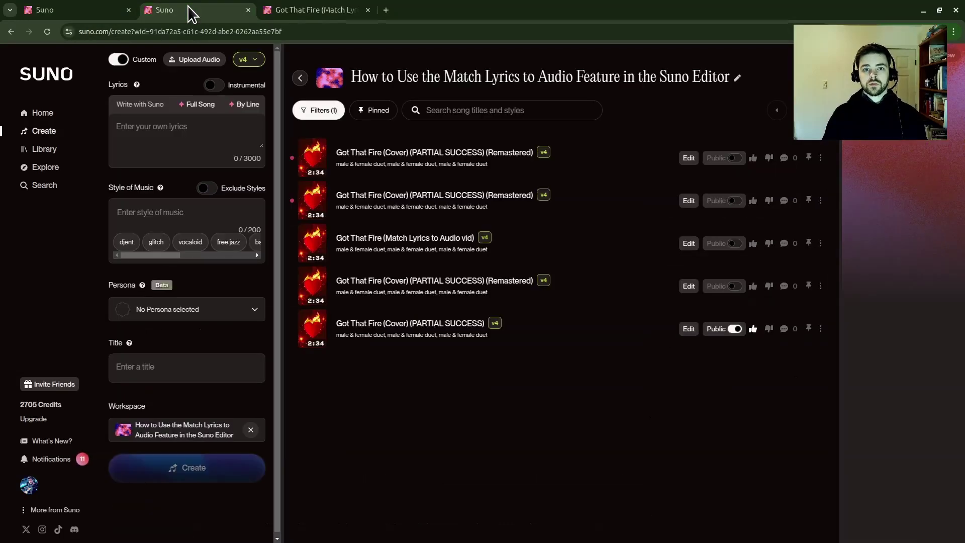
left_click(689, 244)
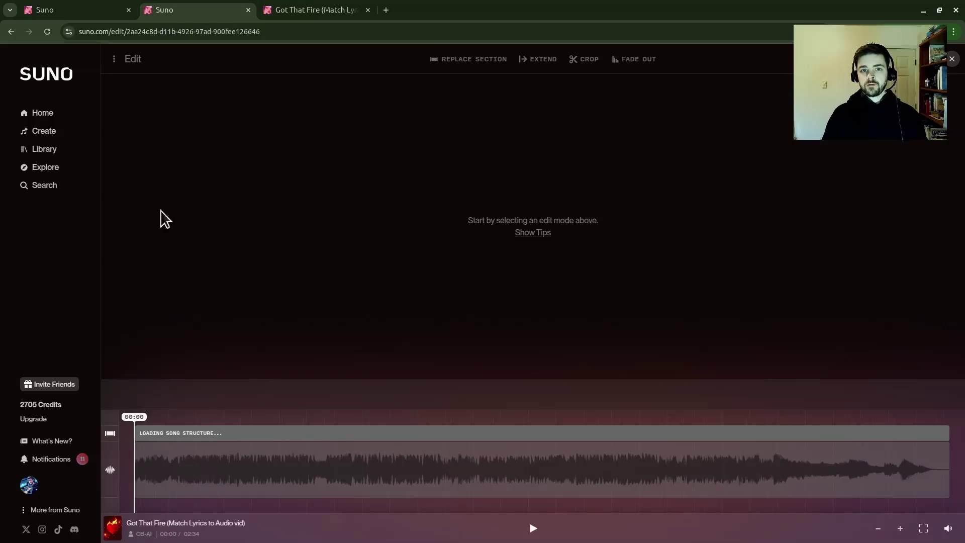
- Launch Match Lyrics to Audio from the editor menu and play the intro to 00:17
left_click(114, 61)
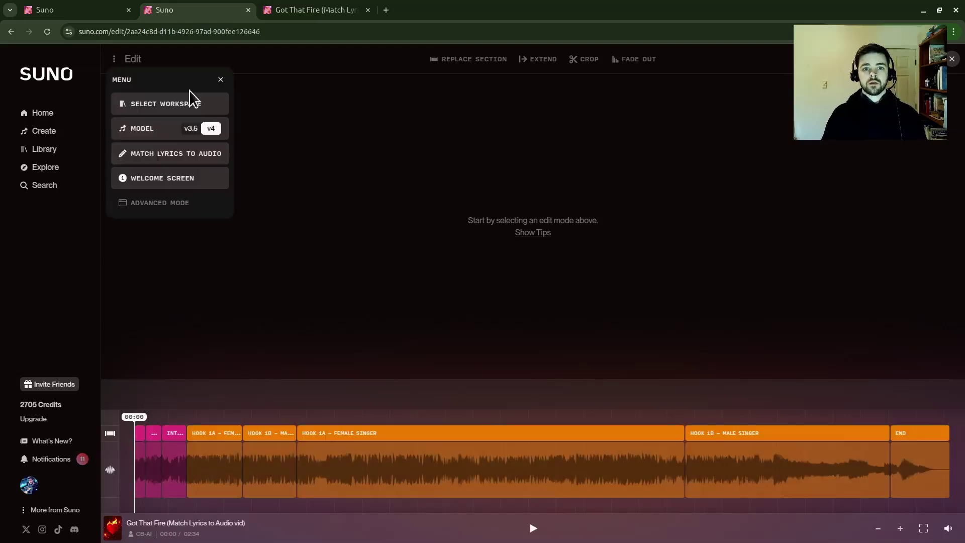
left_click(204, 155)
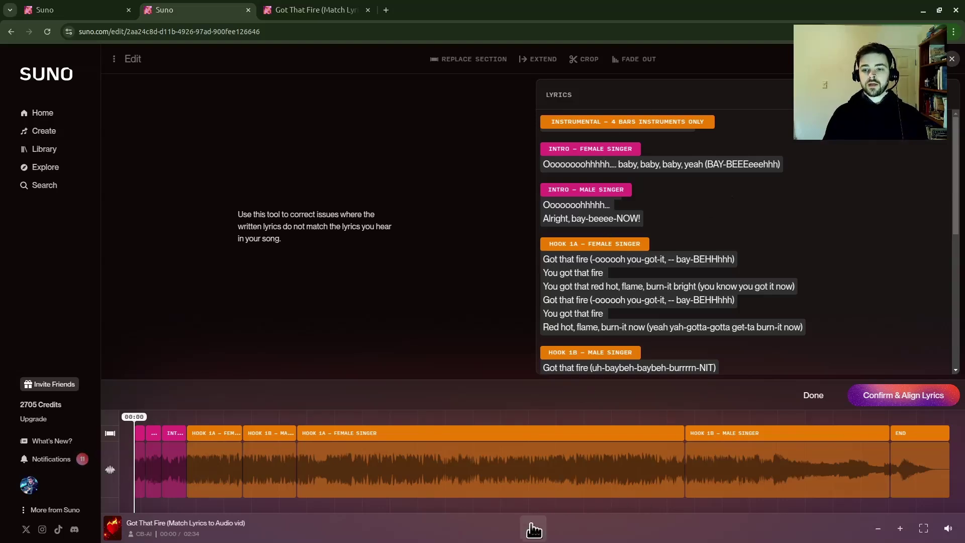
left_click(534, 531)
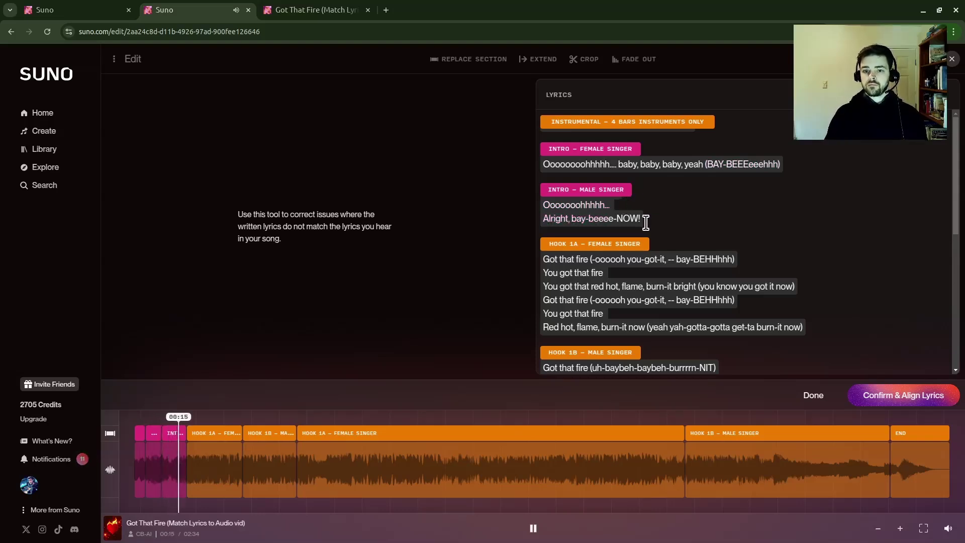
left_click(528, 529)
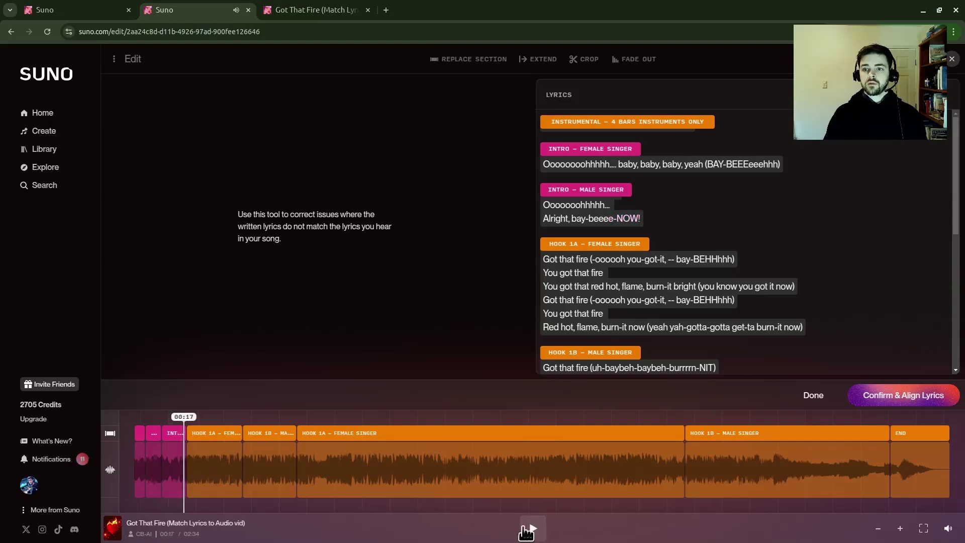
- Make the lyrics editable and select the misheard female intro ending 'BAY-BEEEeeehhh)'
left_click(578, 175)
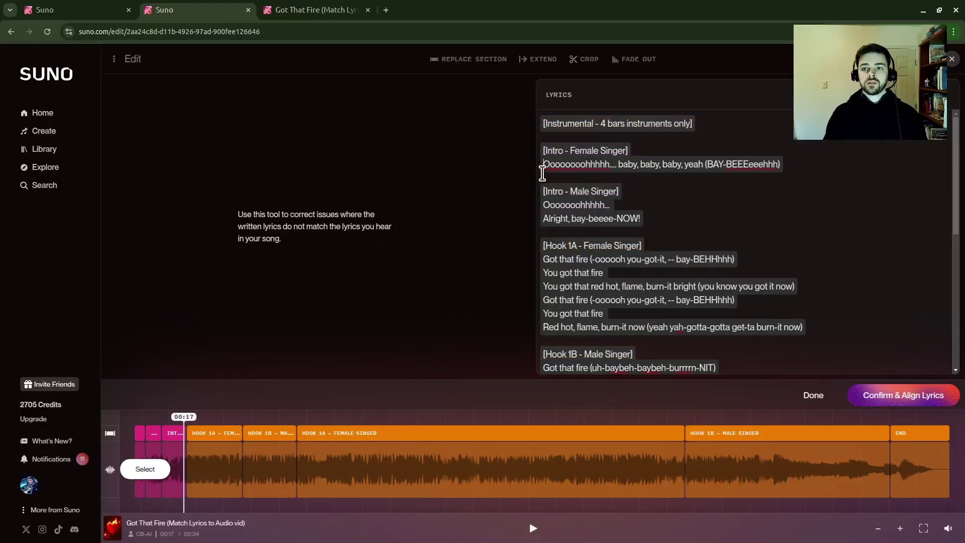
type("M")
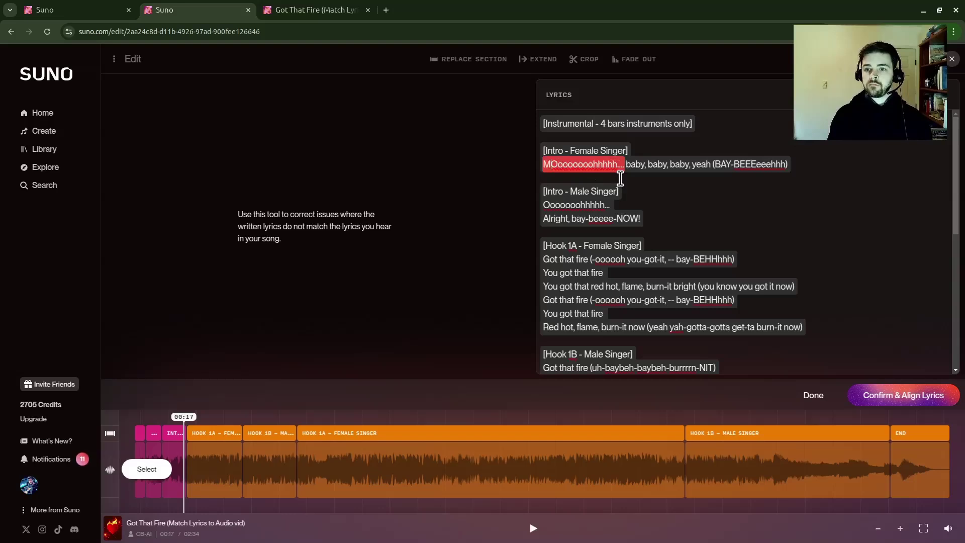
type("MMMMMMmmmm,")
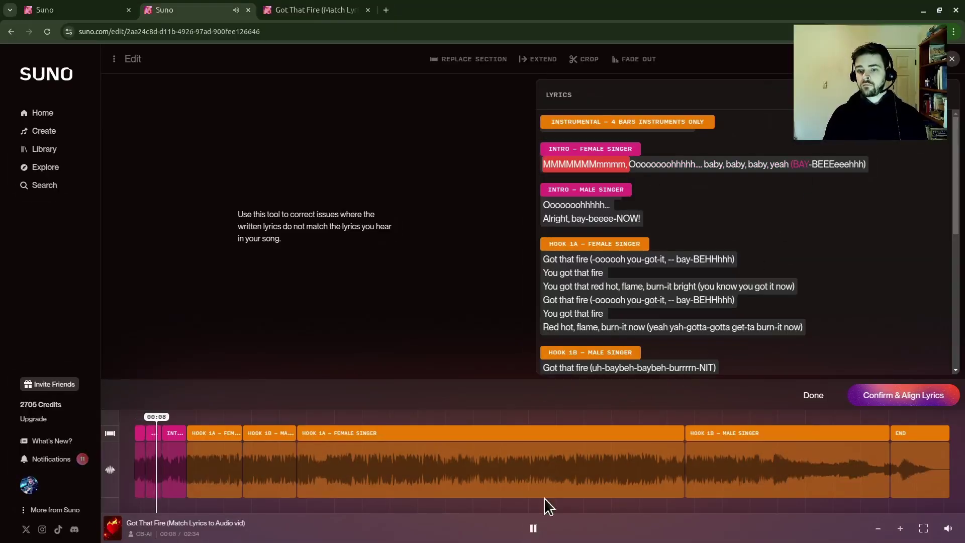
left_click(533, 528)
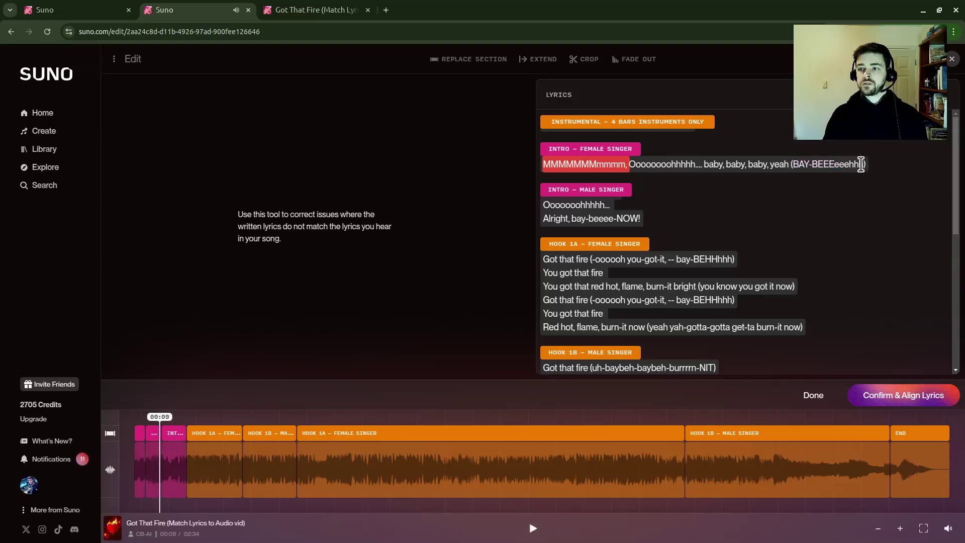
left_click_drag(864, 163, 798, 163)
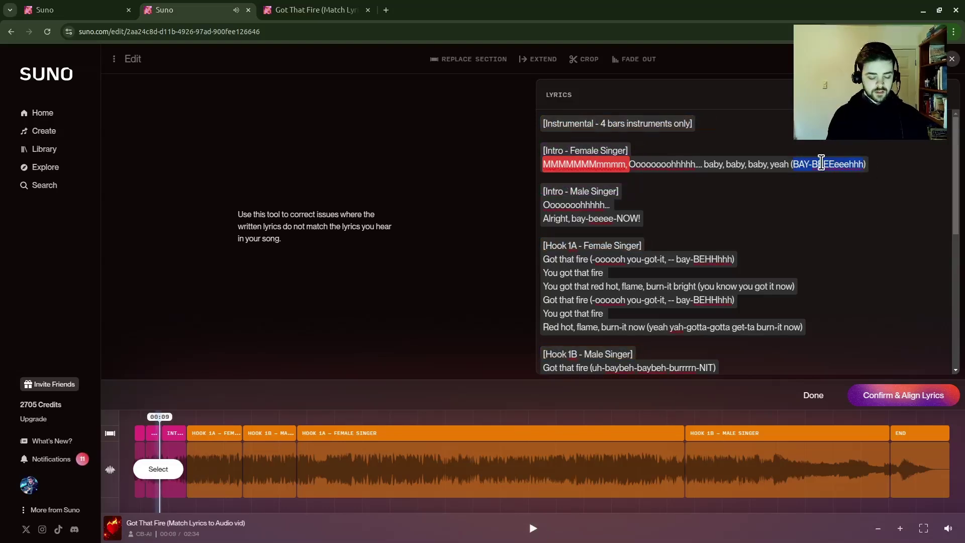
type("yeah wah, bab")
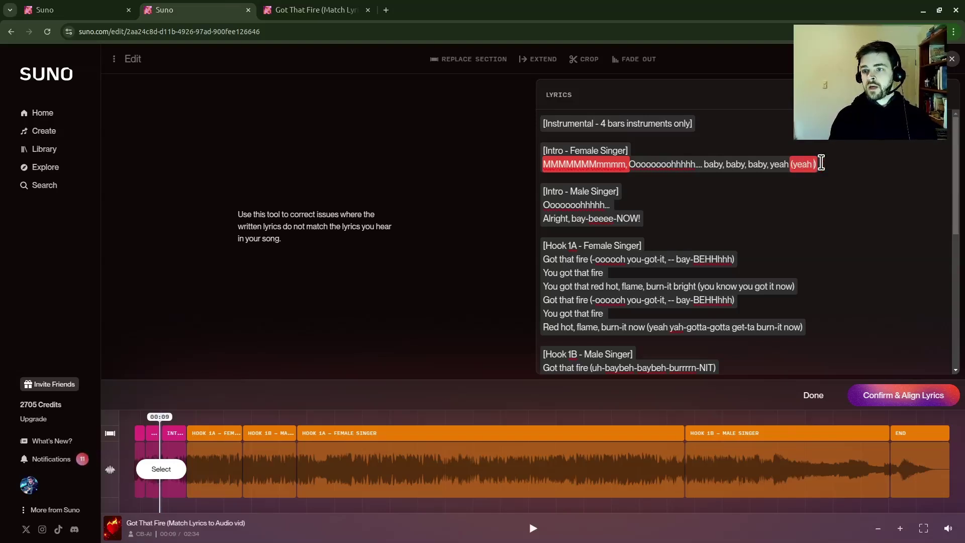
type("y, hey!")
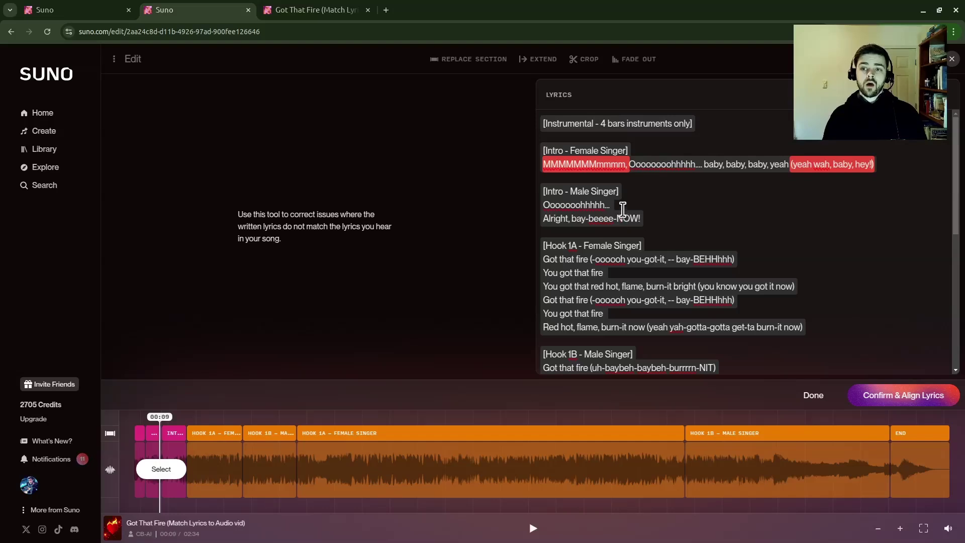
- Change the male intro's 'Ooooooohhhhh...' to 'Ooooooohhhhh right' and replay the intro to check
left_click_drag(623, 209, 550, 203)
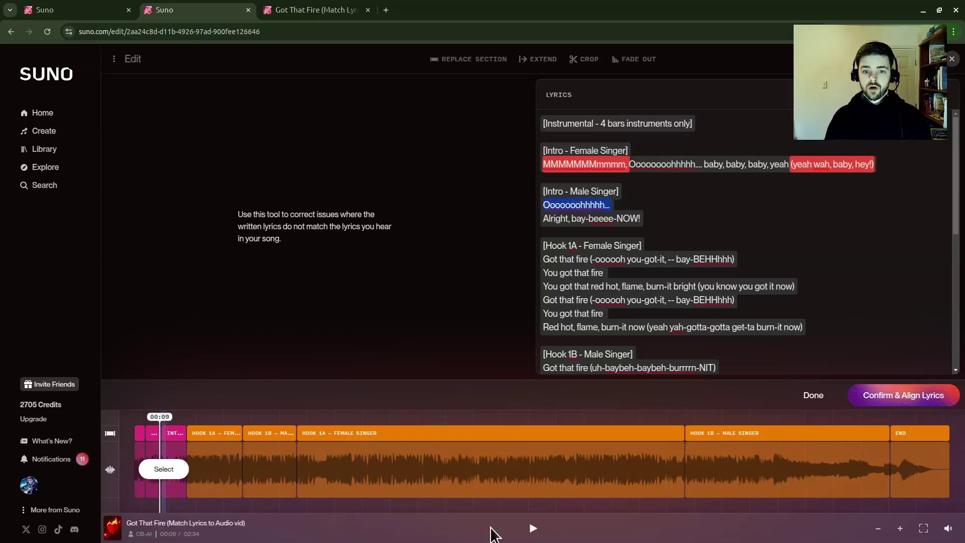
left_click(533, 530)
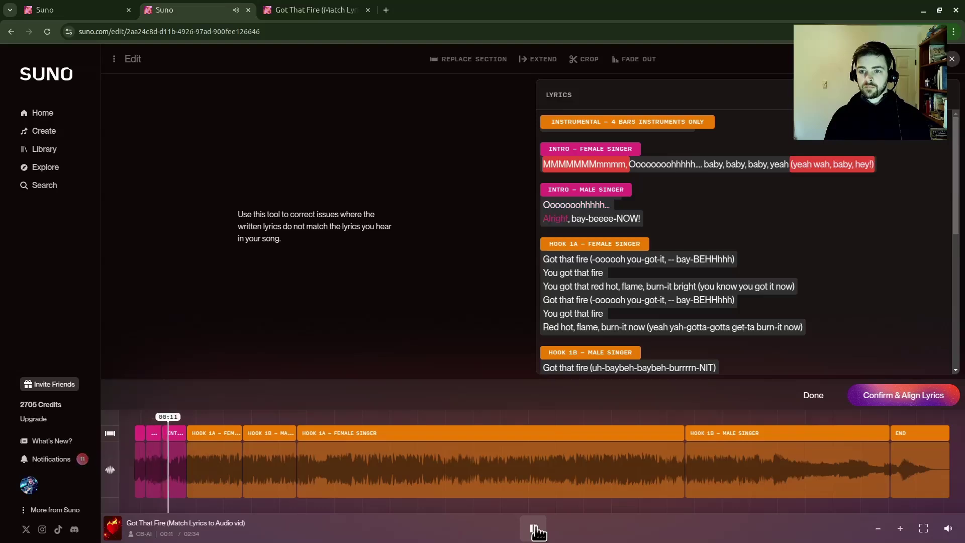
left_click(533, 529)
left_click(625, 202)
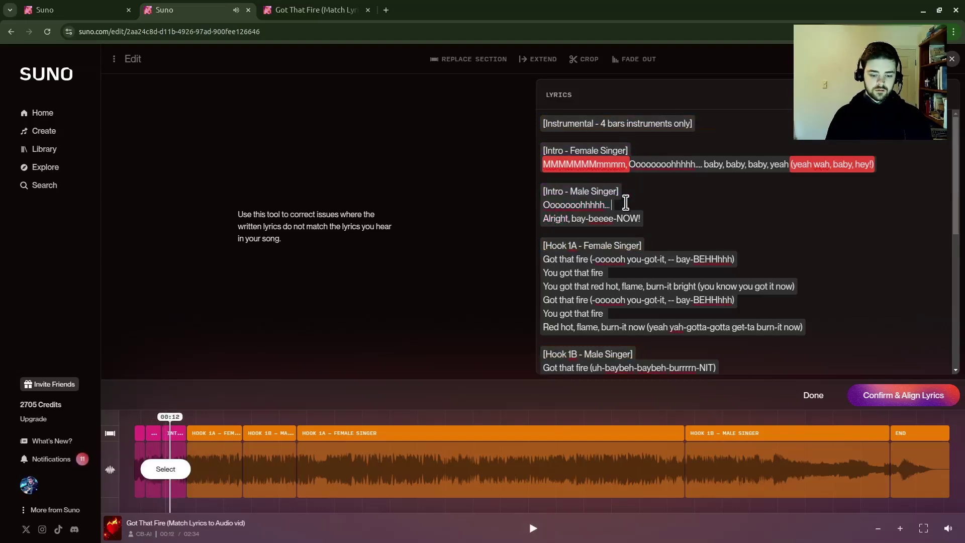
key("BackSpace")
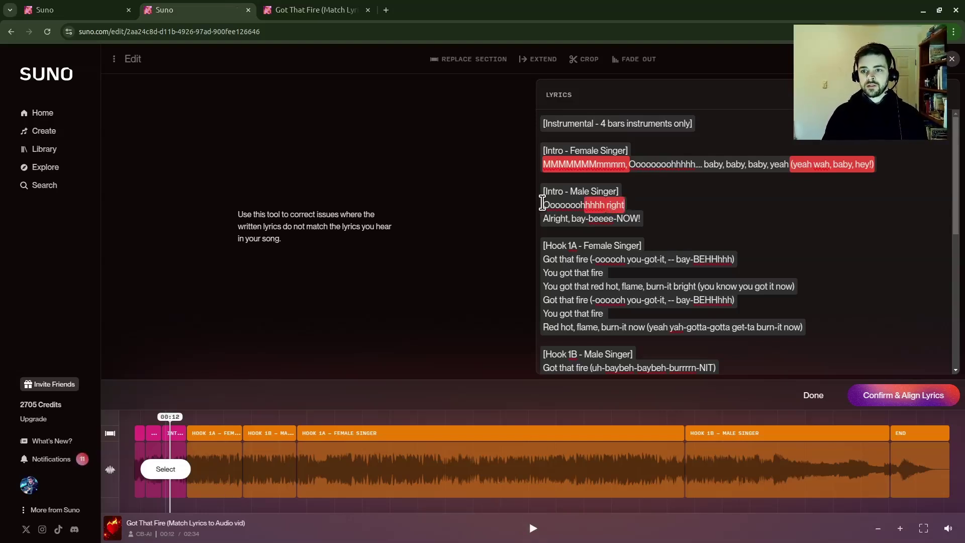
left_click(535, 531)
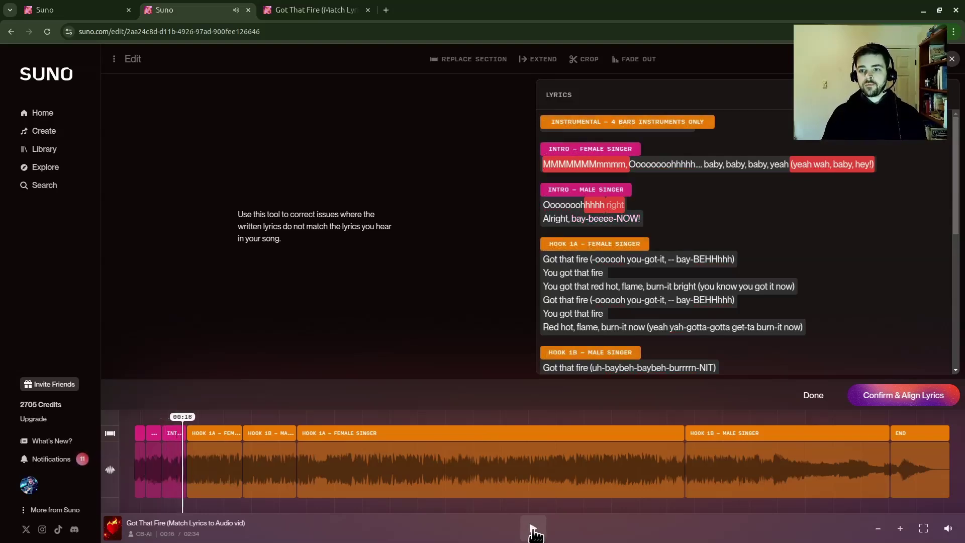
left_click(534, 531)
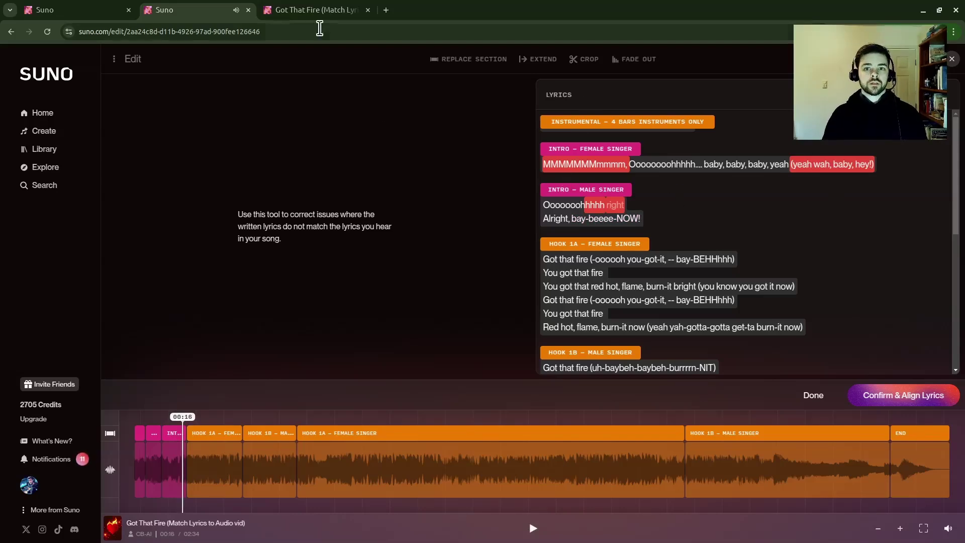
- Check the song page's old intro lyrics, then Confirm & Align Lyrics in the editor
left_click(316, 10)
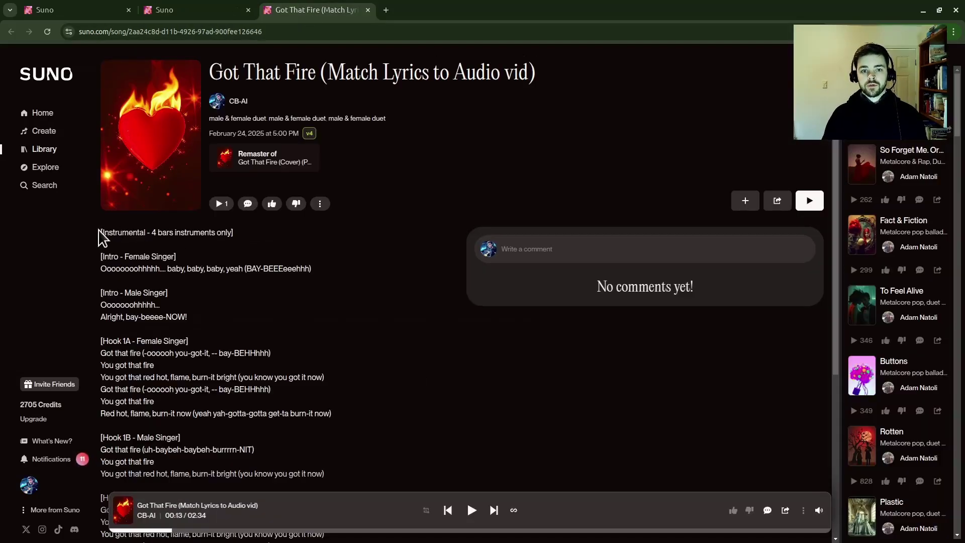
mouse_move(103, 237)
left_mouse_down()
mouse_move(92, 250)
mouse_move(107, 236)
left_mouse_up()
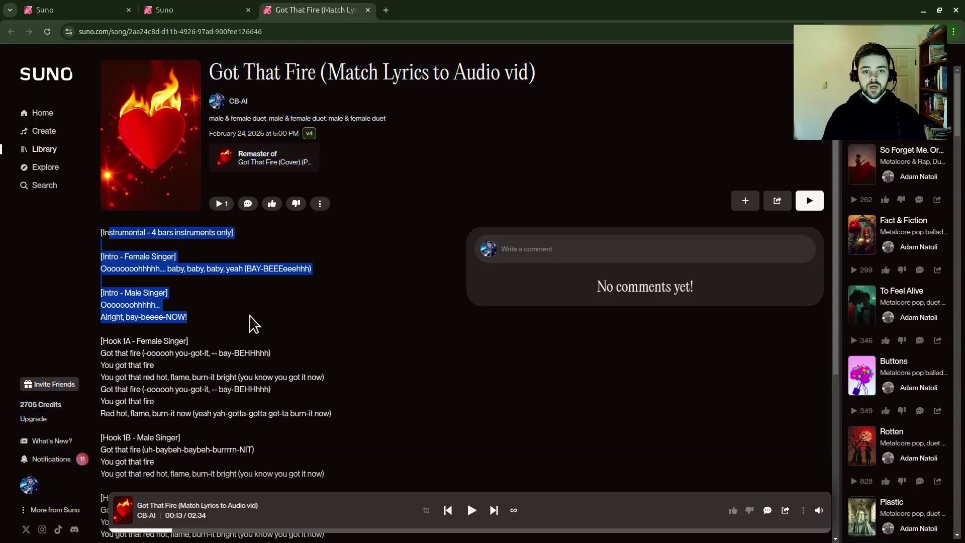
left_click(211, 8)
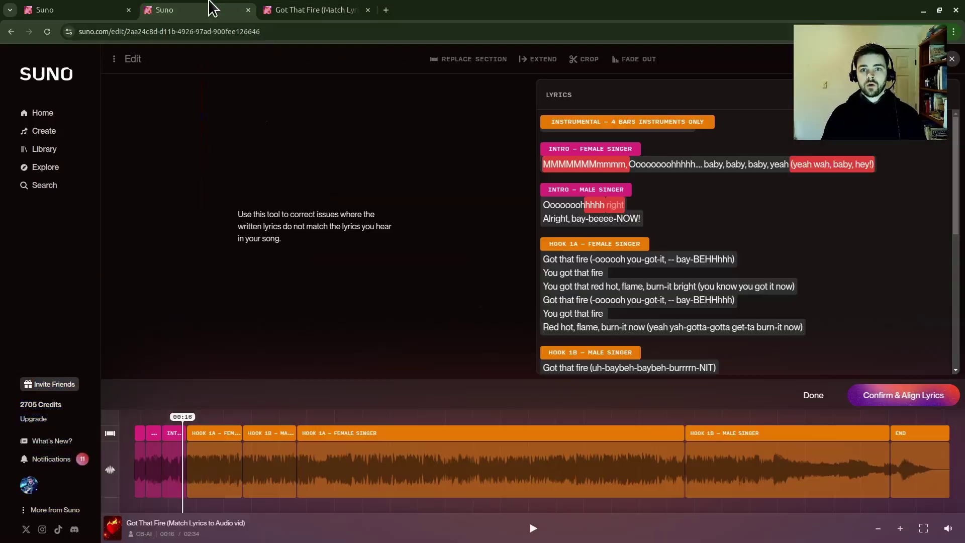
left_click(890, 400)
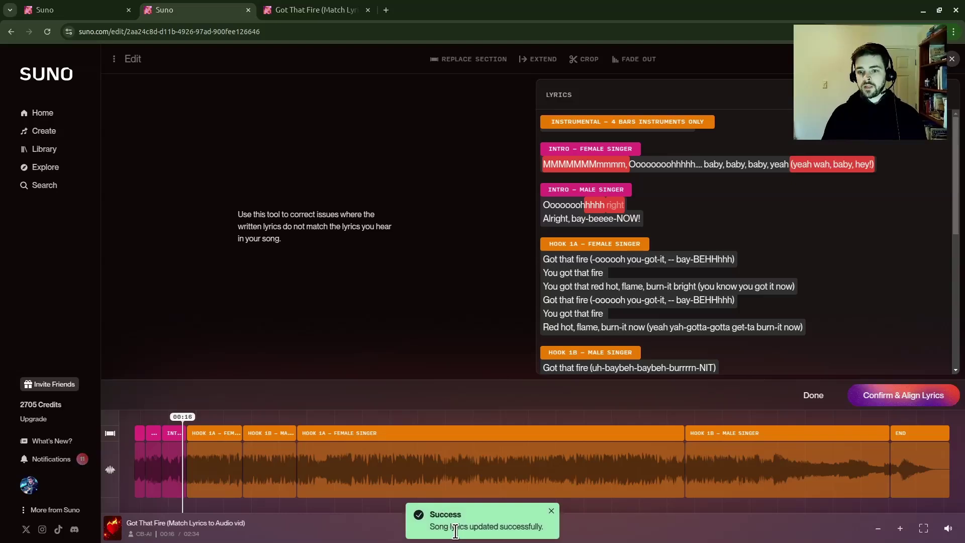
- Reload the song page and highlight the intro now showing '(yeah wah, baby, hey!)'
left_click(312, 9)
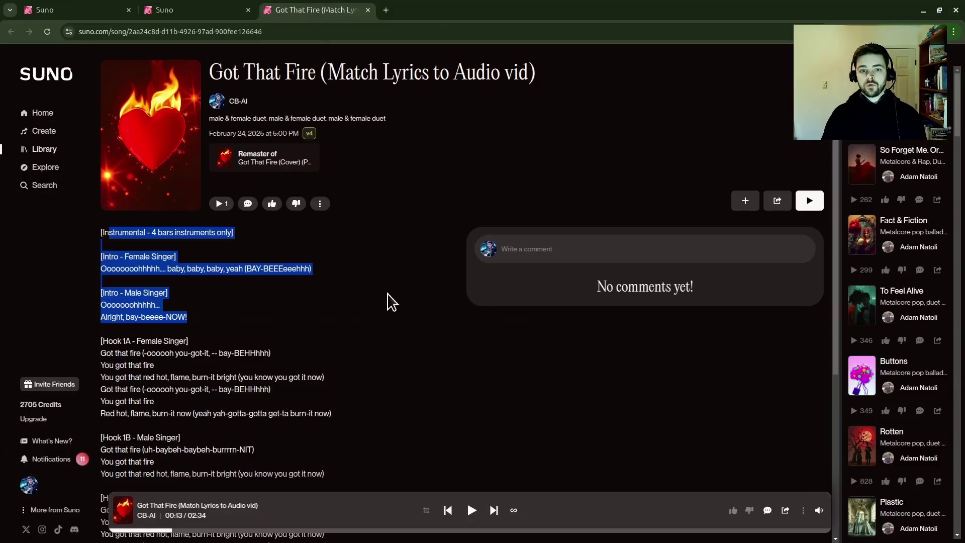
left_click(352, 315)
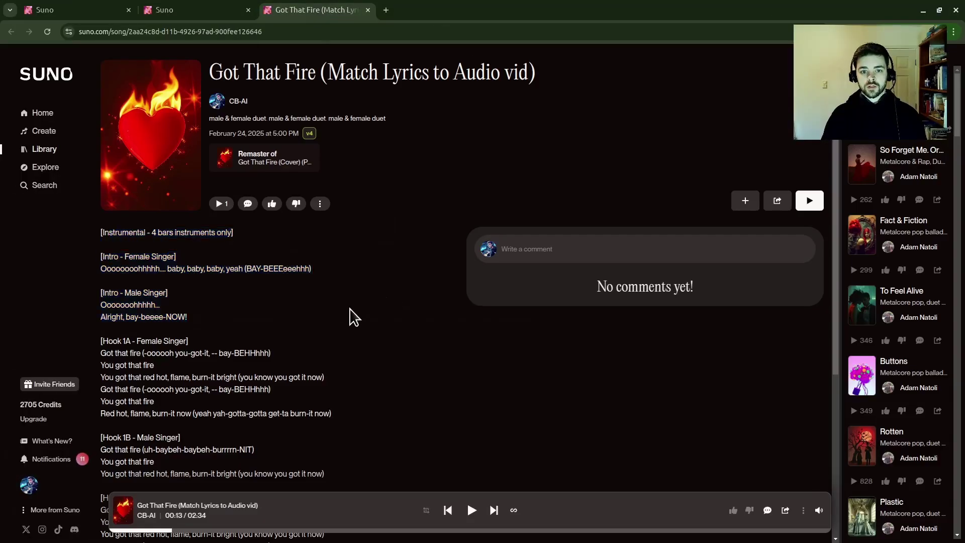
left_click(47, 32)
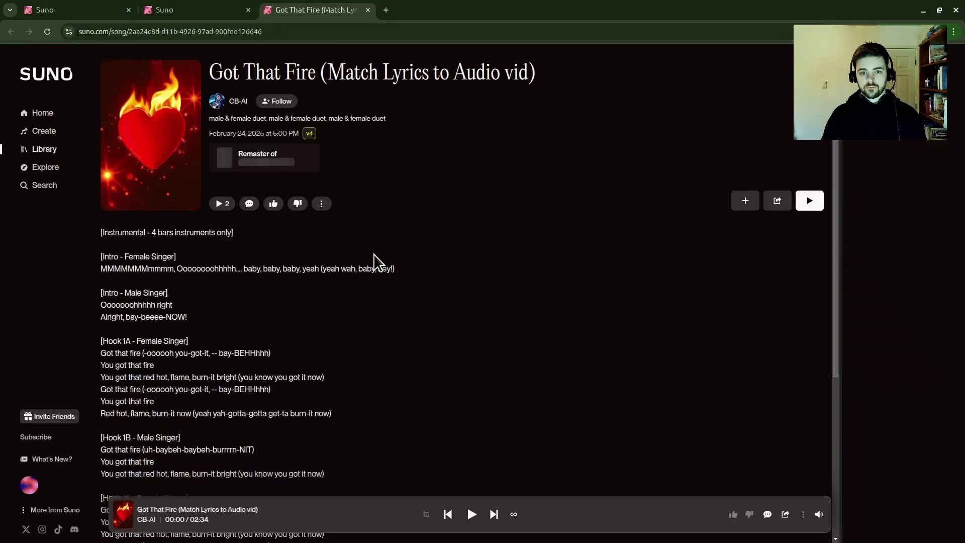
left_click_drag(209, 323, 107, 235)
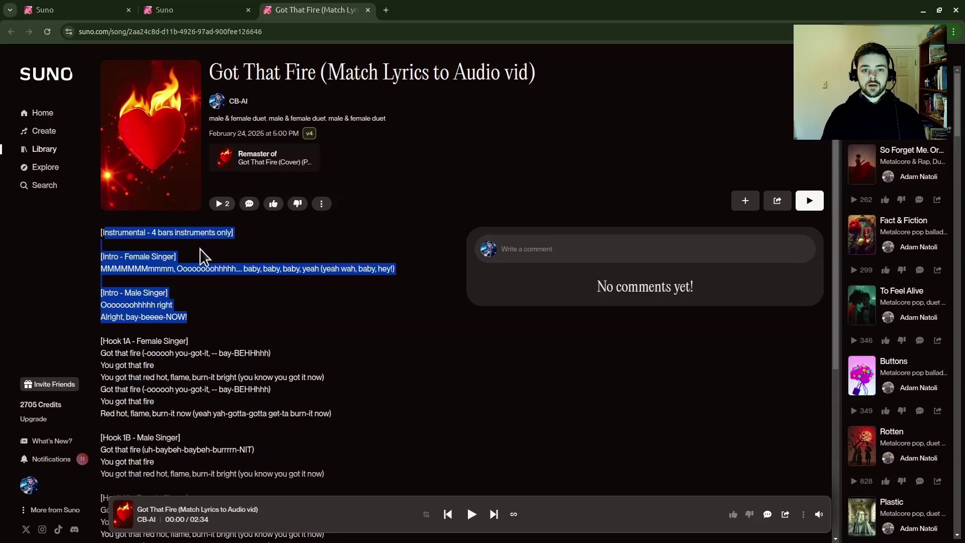